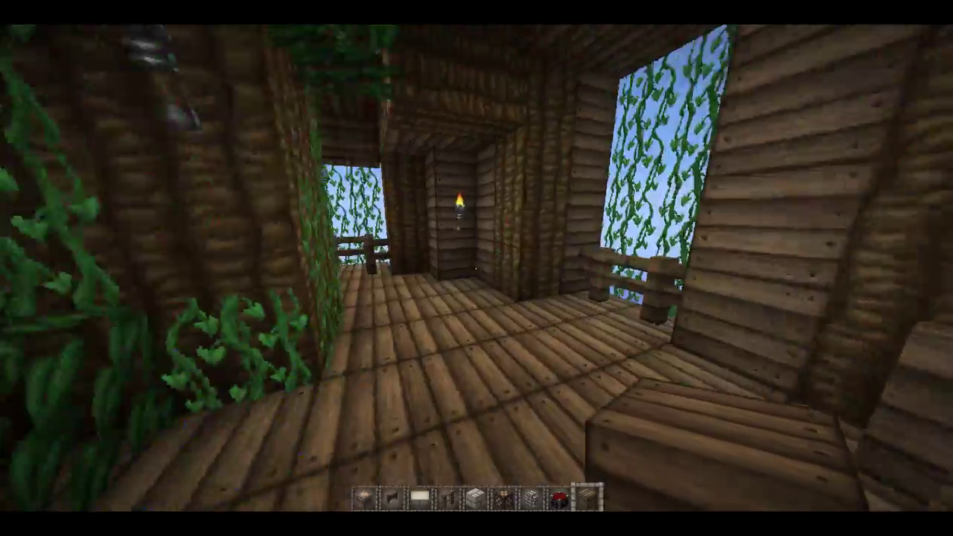
- Walk through the treehouse toward the lily-pad pond, then pause the game with Esc
key(w)
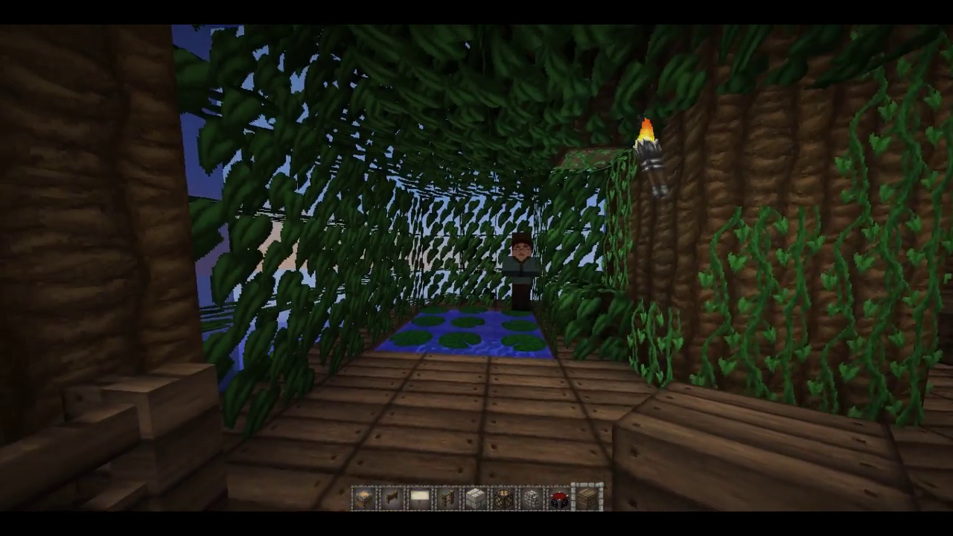
key(w)
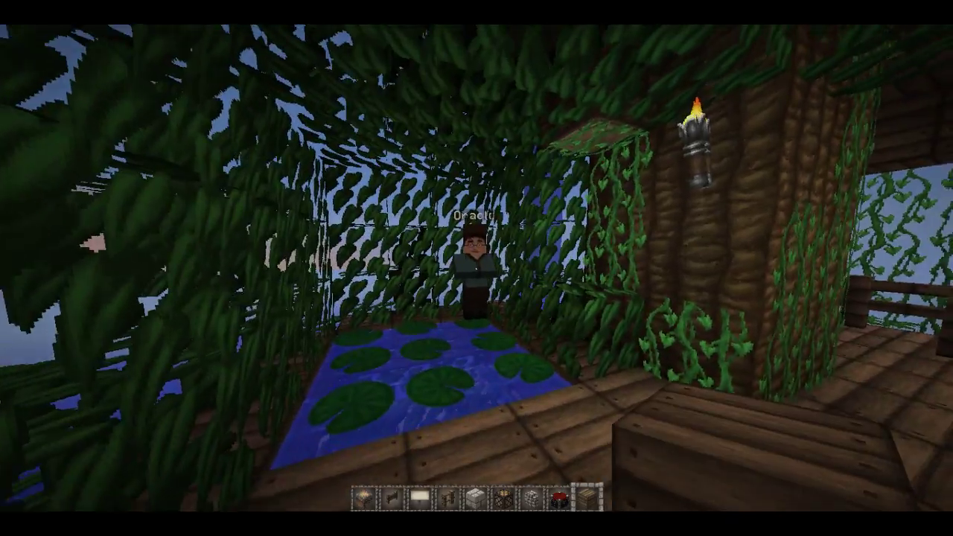
key(w)
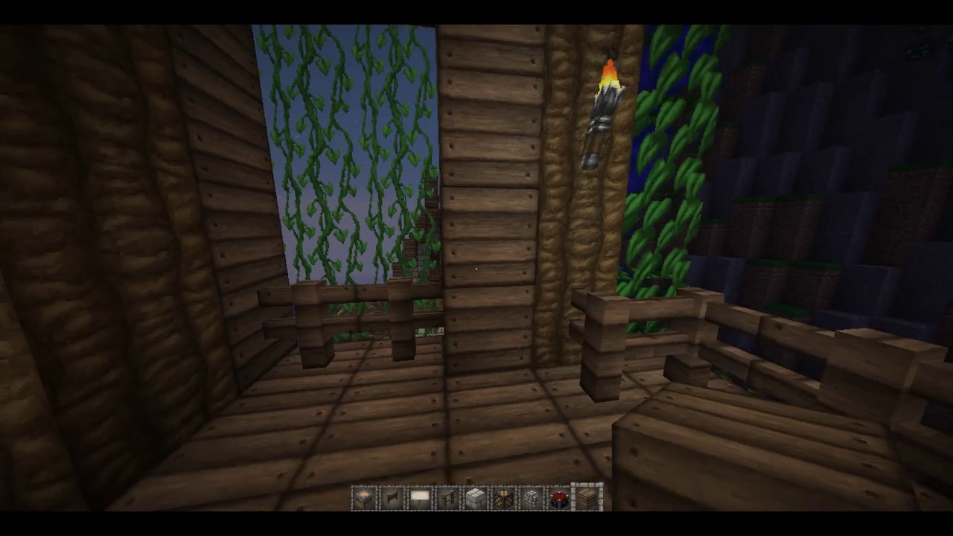
key(Escape)
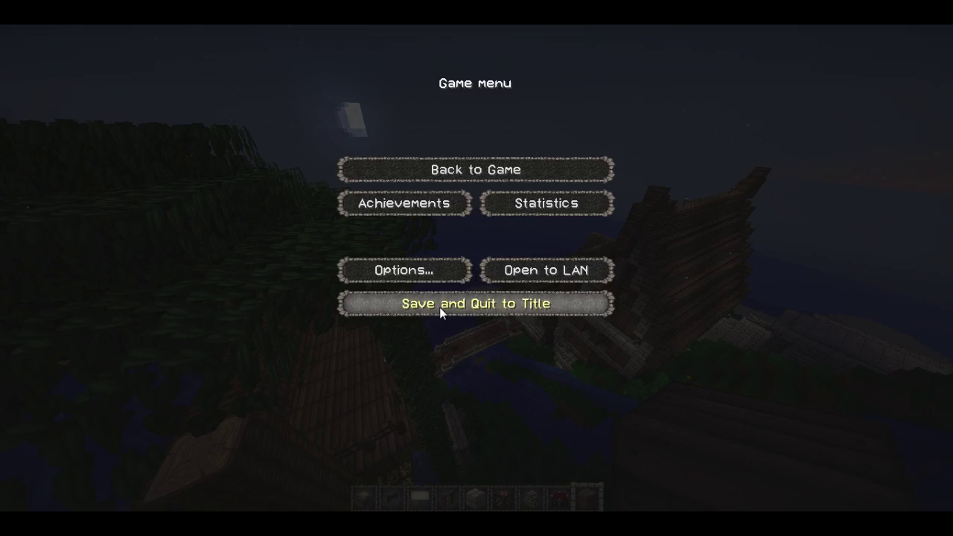
- Save and quit to the title screen, then minimize Minecraft to reveal Downloads
click(439, 307)
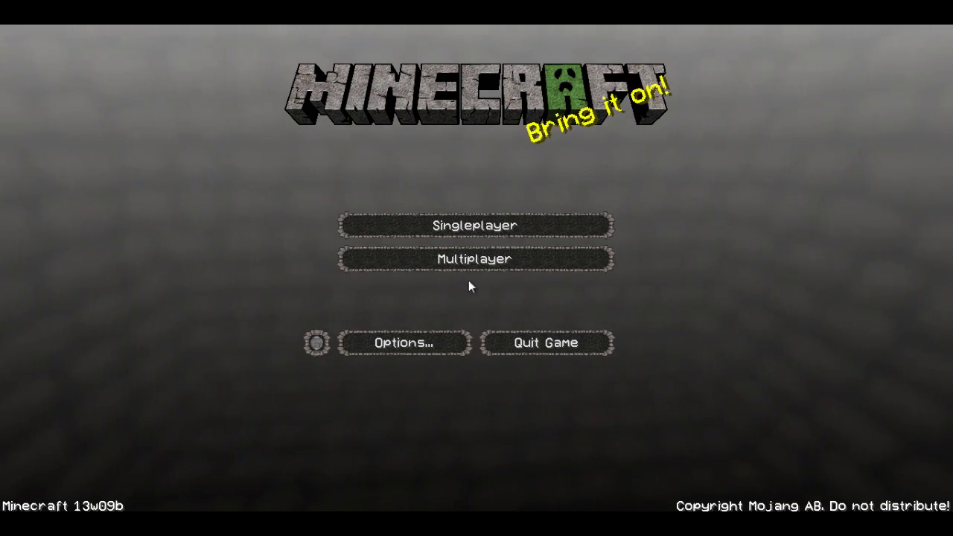
click(885, 15)
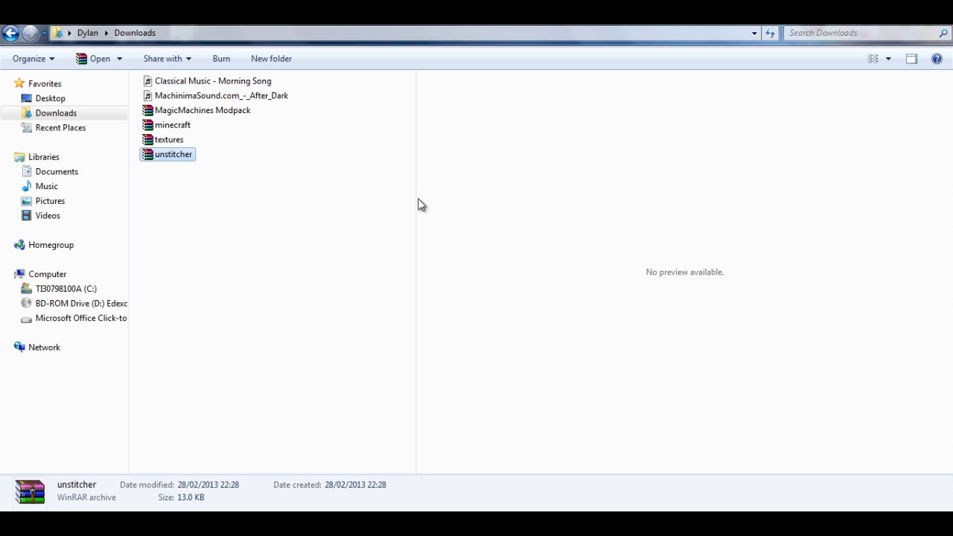
- Resize the Explorer file list and preview panes in the Downloads folder
drag(416, 200, 781, 192)
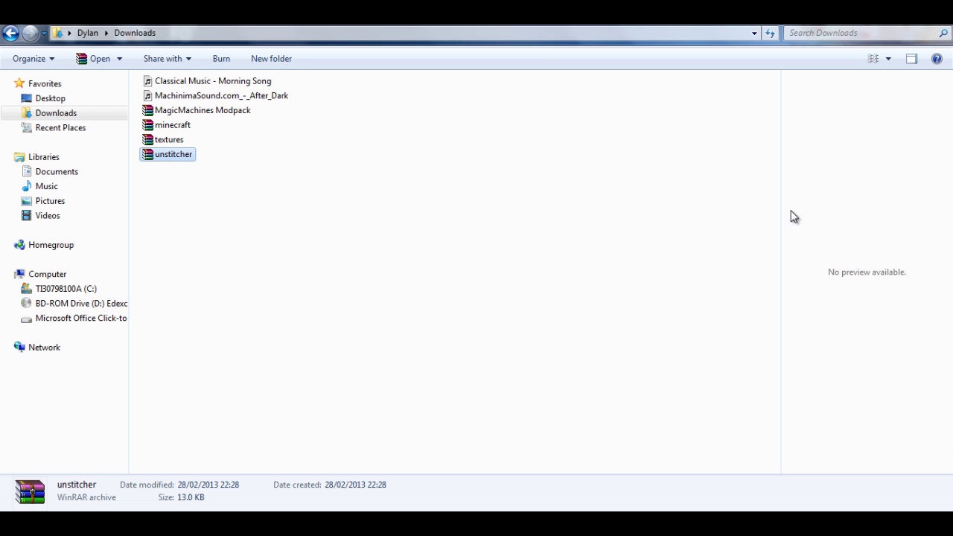
drag(780, 198, 584, 247)
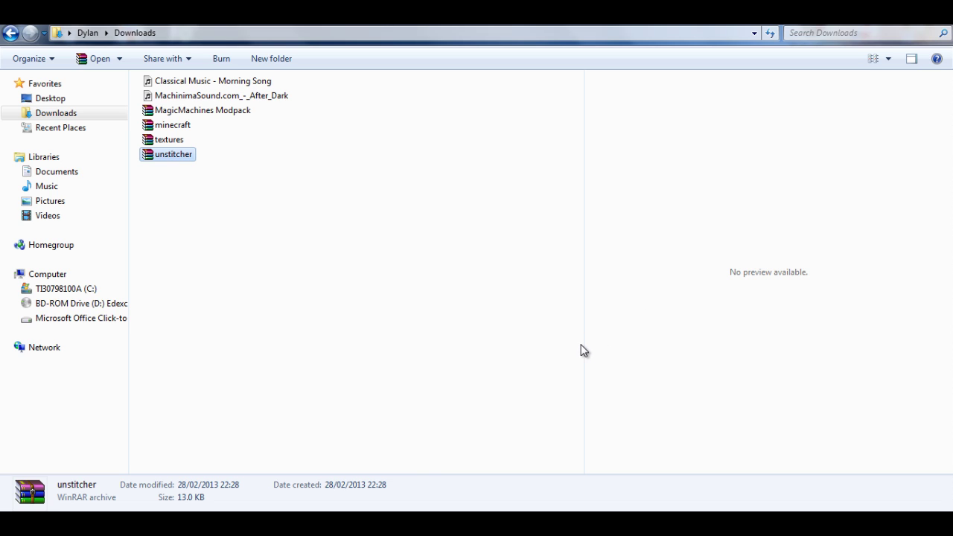
drag(585, 345, 666, 356)
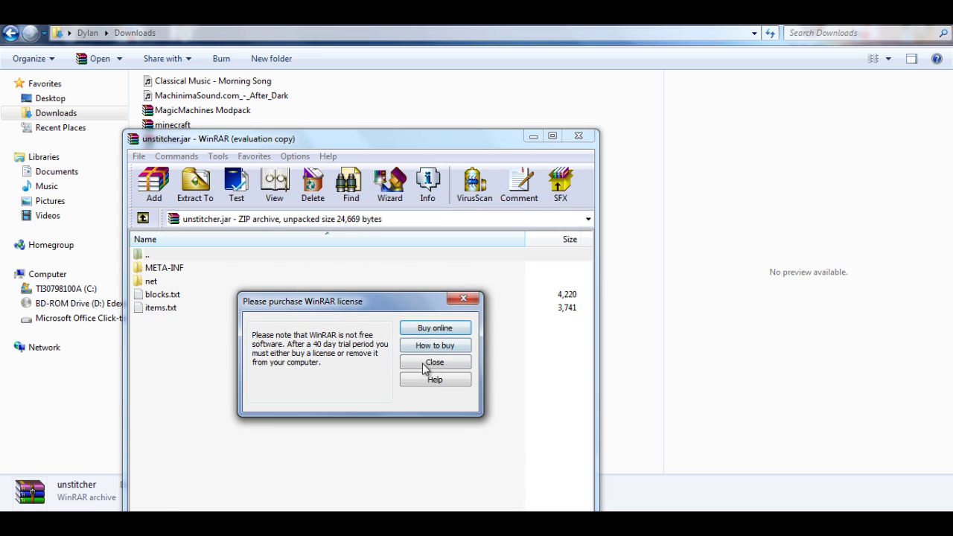
- Dismiss the WinRAR licence reminder, close the archive, and open unstitcher with Java
click(425, 368)
click(578, 136)
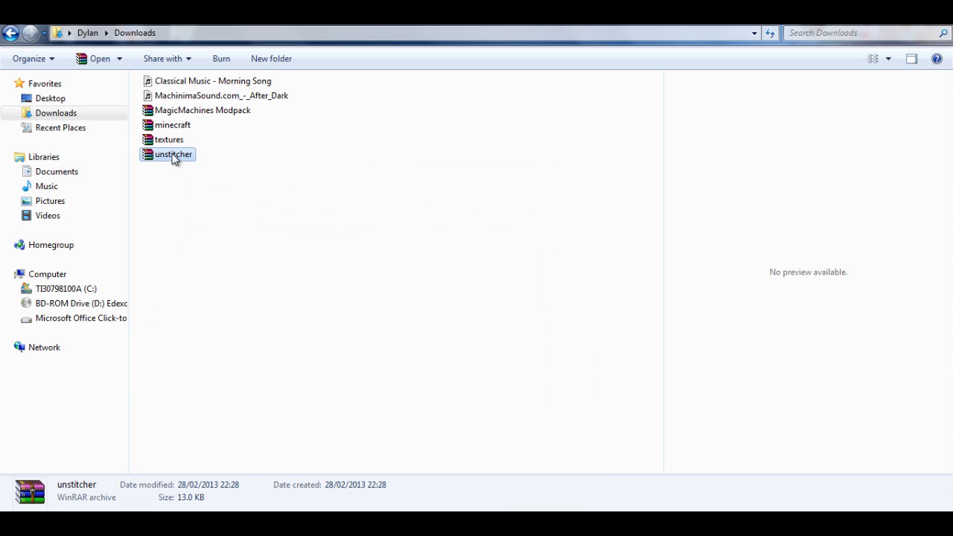
right_click(173, 159)
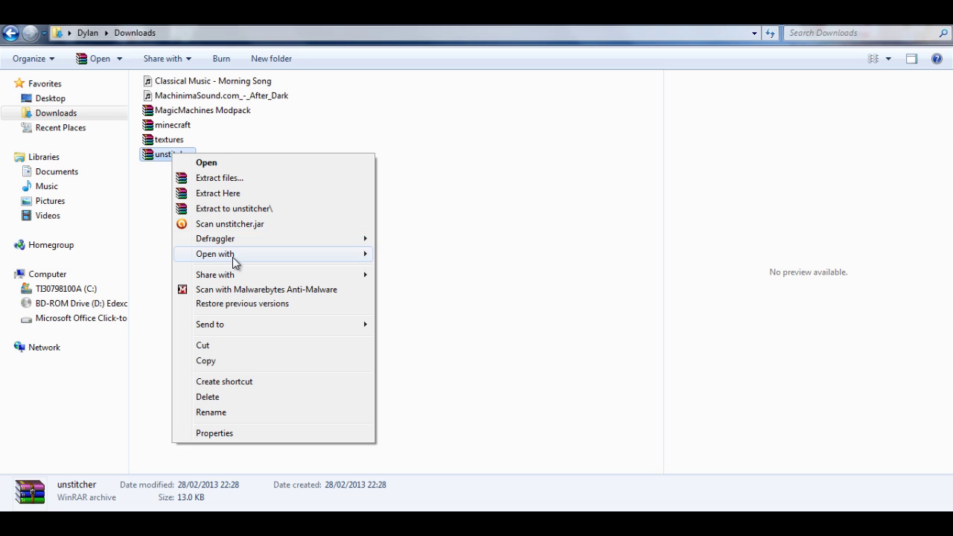
mouse_move(233, 260)
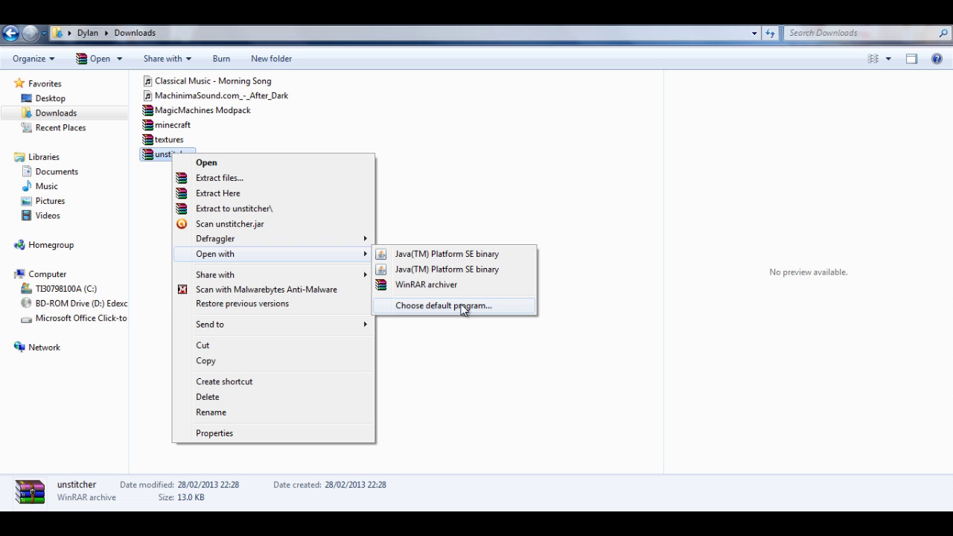
click(461, 255)
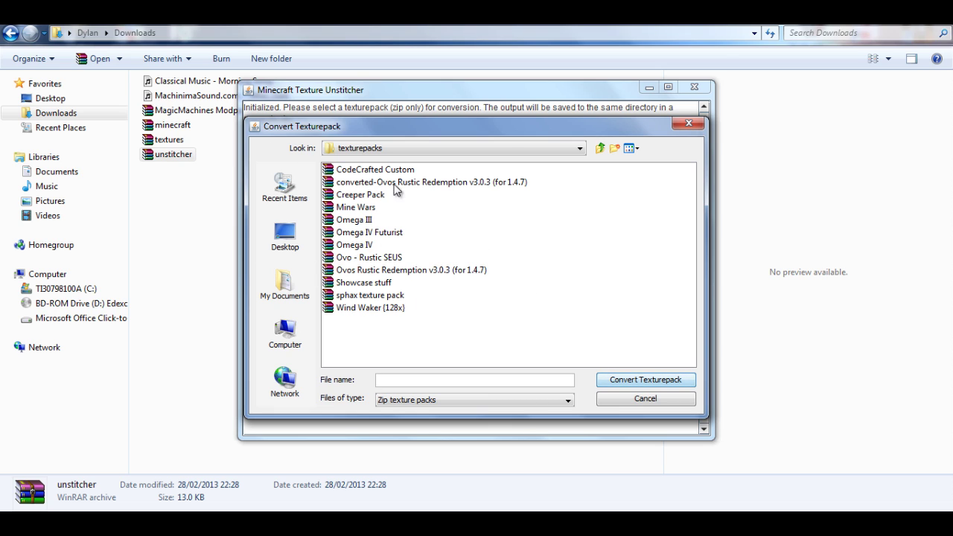
- Nudge the Convert Texturepack chooser aside and bring up unstitcher's Open with menu again
drag(473, 121, 506, 125)
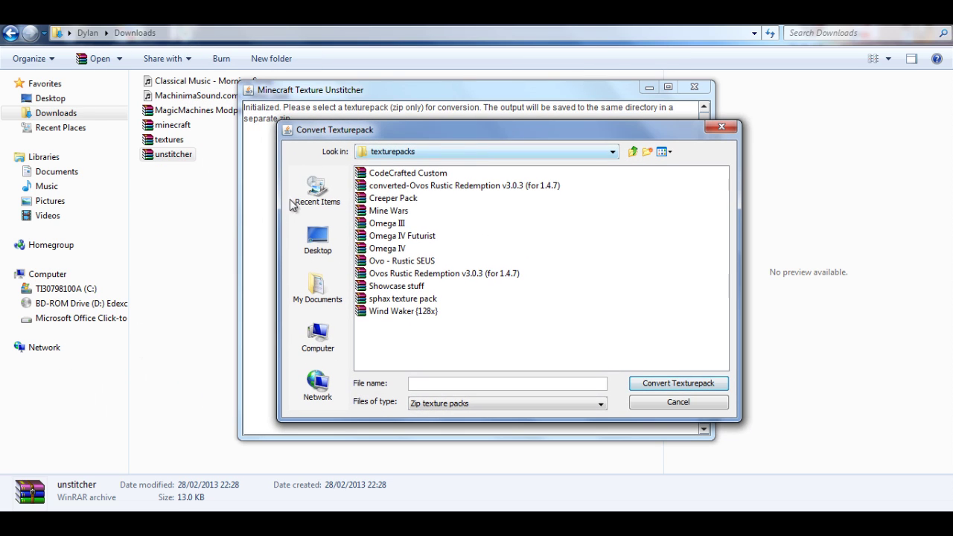
right_click(178, 160)
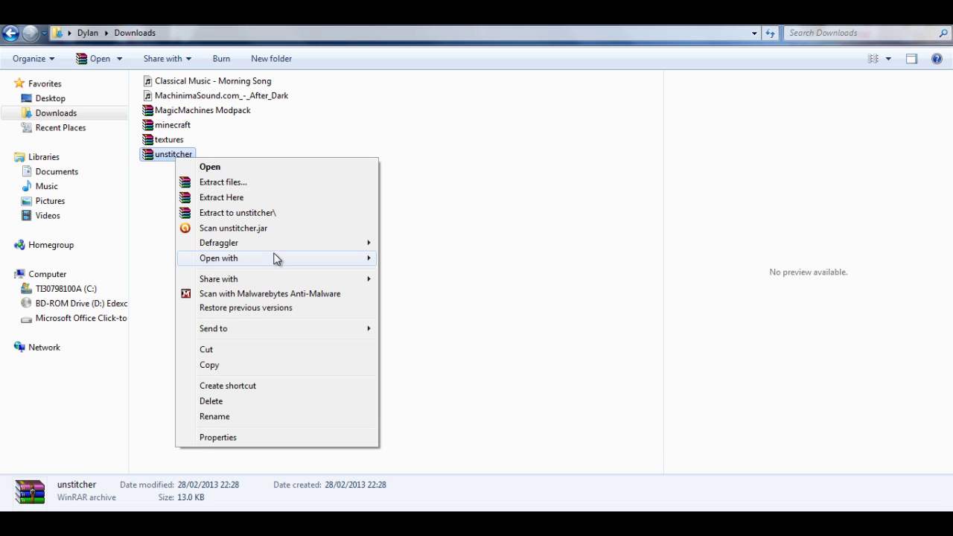
mouse_move(300, 257)
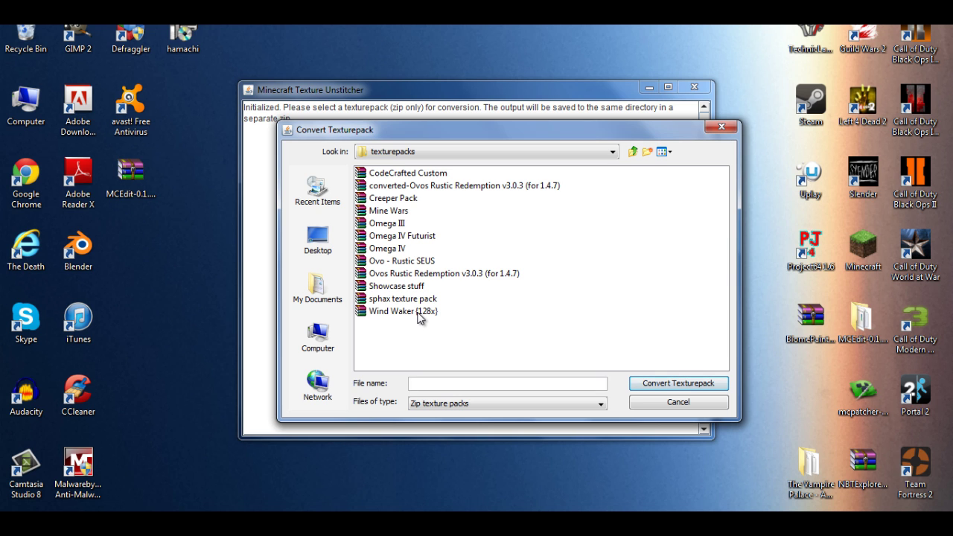
- Convert the Creeper Pack texture pack and scroll through the log to All done!
double_click(405, 202)
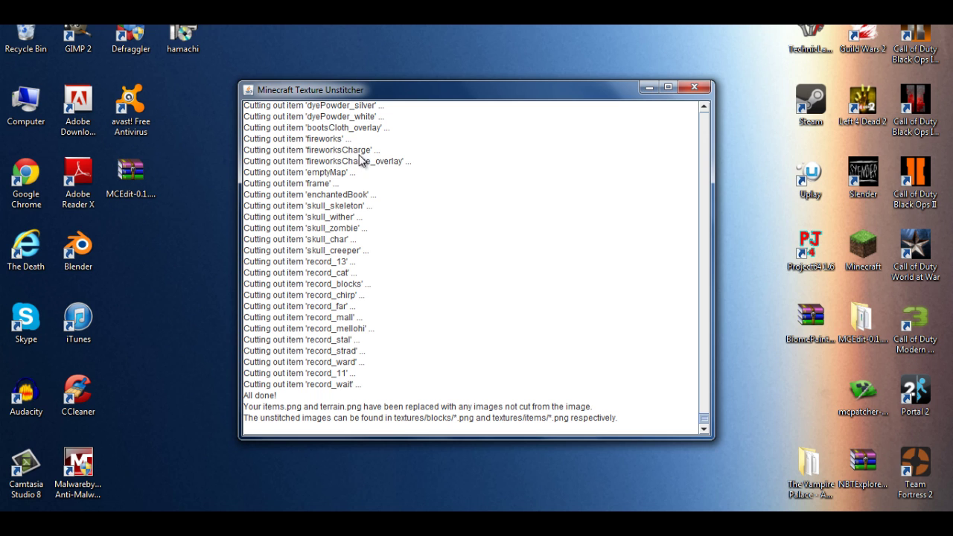
scroll(366, 383, up, 10)
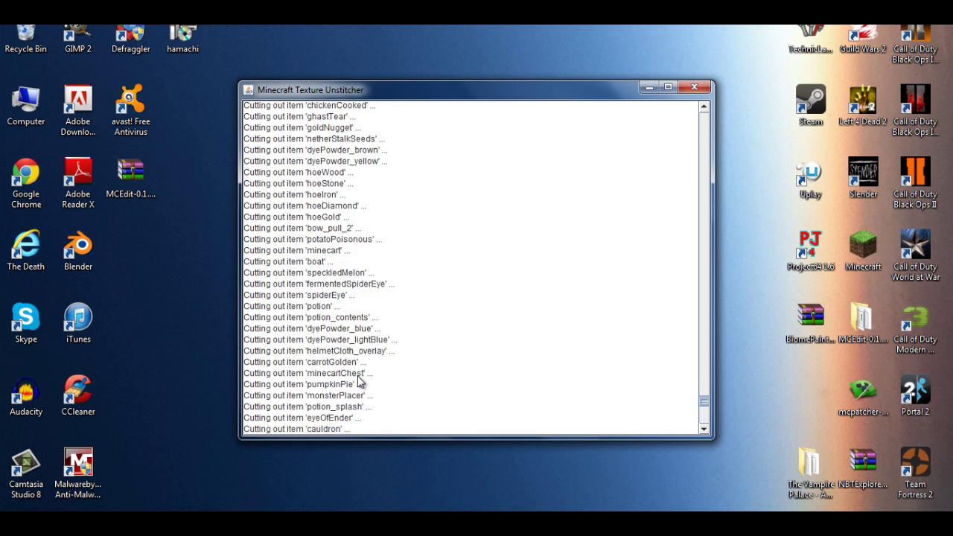
scroll(325, 373, down, 9)
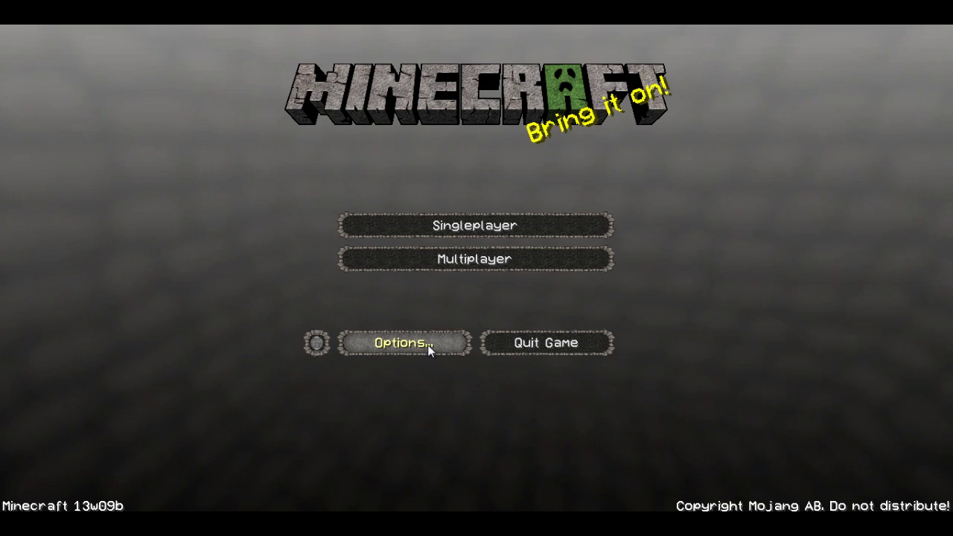
- Select the converted-Creeper Pack.zip texture pack in Options
click(427, 345)
click(417, 307)
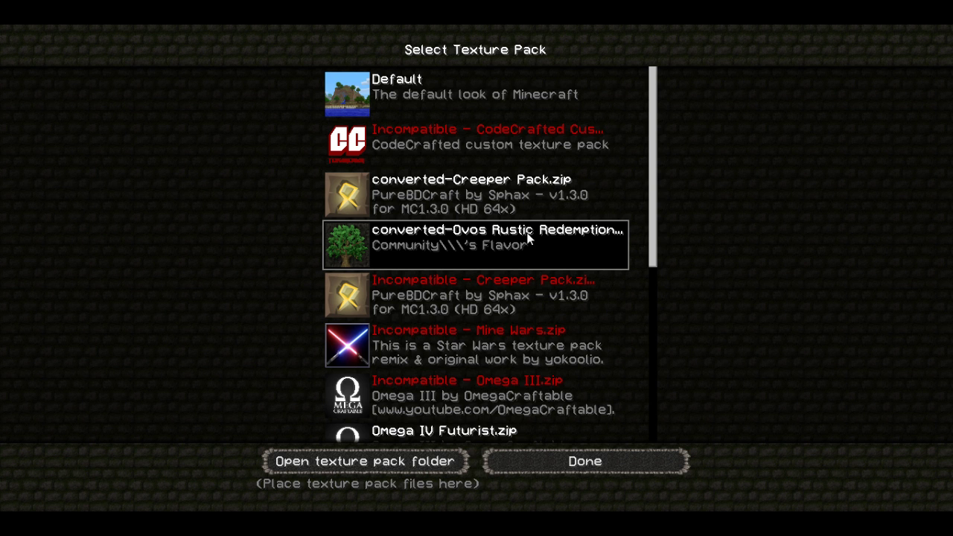
click(402, 194)
click(596, 455)
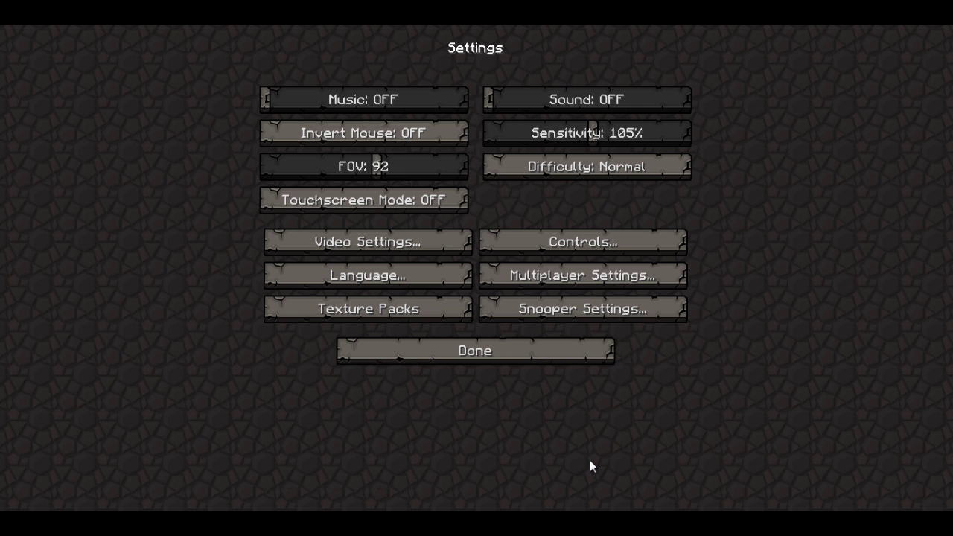
- Back at the title screen, load the Island Volcano singleplayer world
click(504, 344)
click(429, 221)
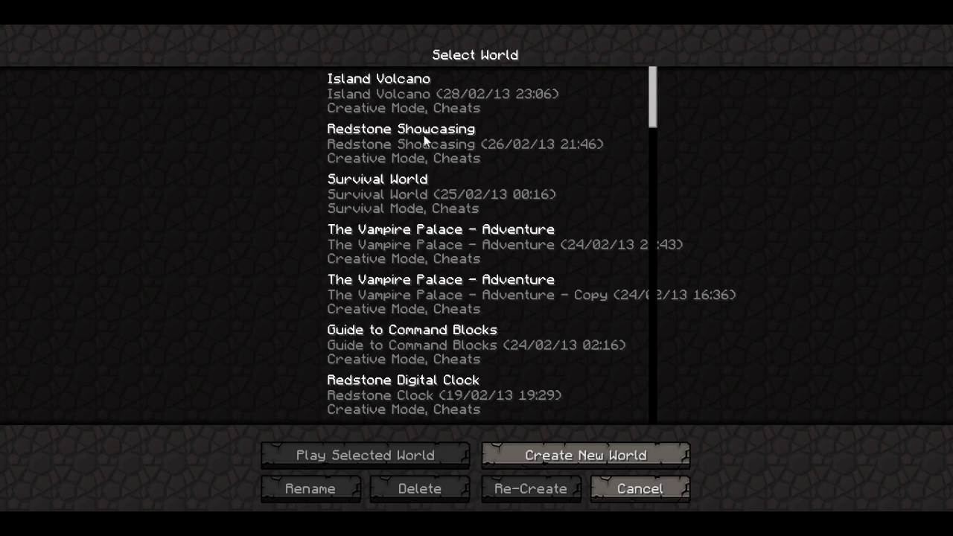
double_click(422, 104)
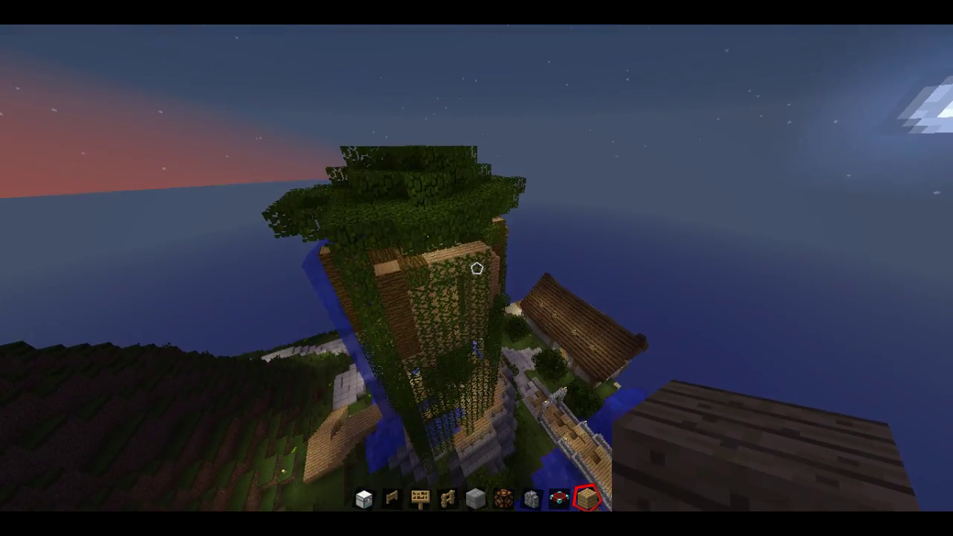
- Save and quit Island Volcano, then load the Testing world from Singleplayer
key(Escape)
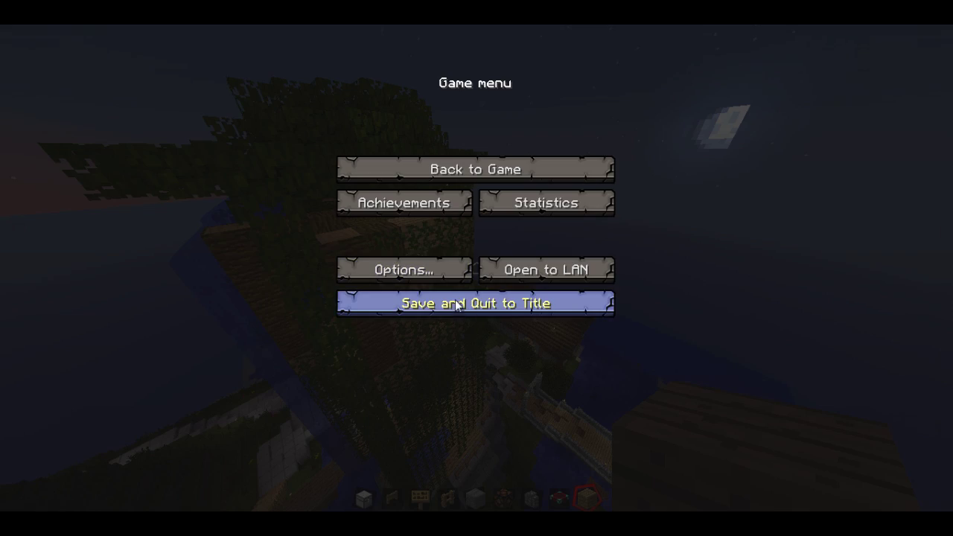
click(445, 295)
click(449, 221)
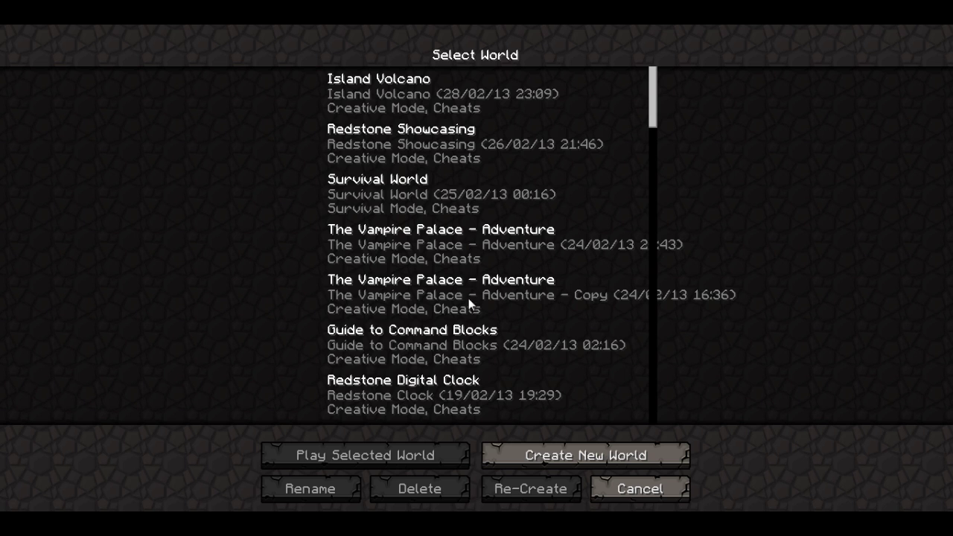
scroll(447, 327, down, 5)
click(423, 337)
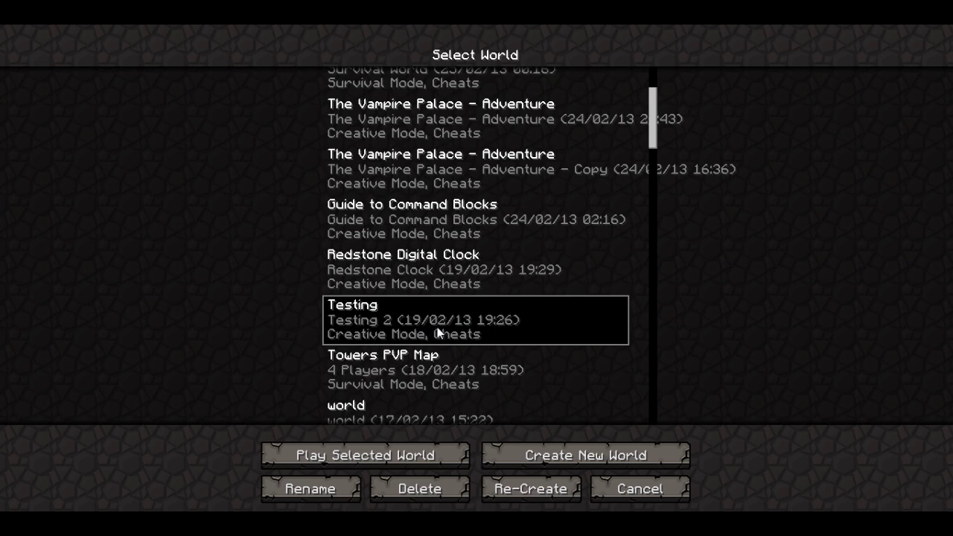
double_click(437, 326)
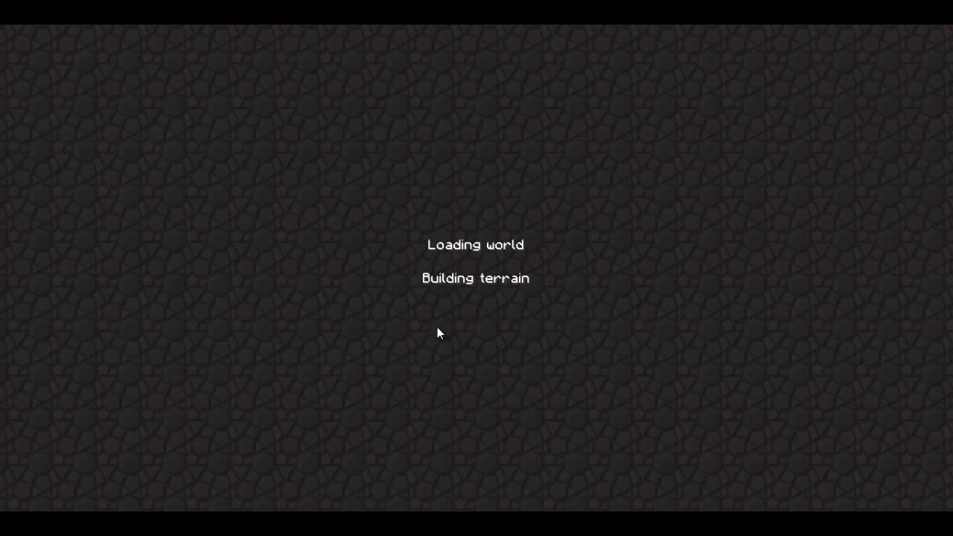